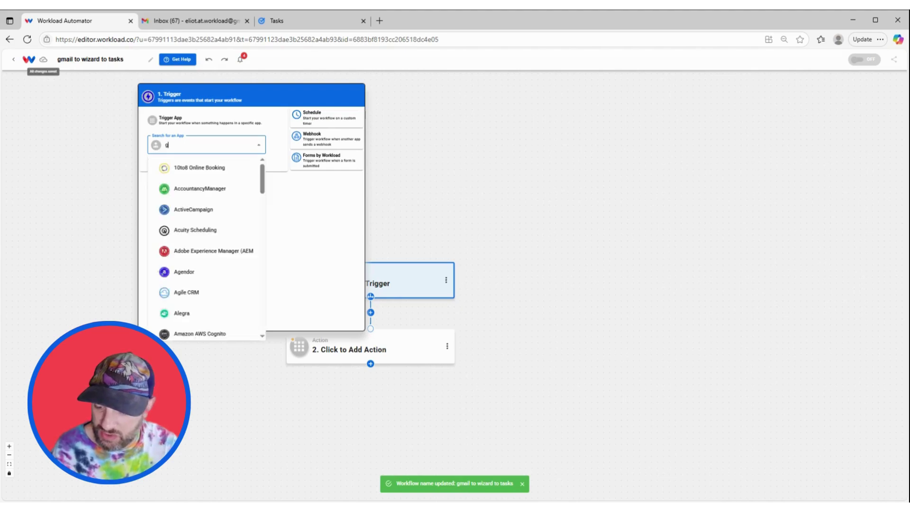
# Step: Set the trigger to Google Gmail's New Email Matching a Search event, using the connected Gmail account
pyautogui.click(199, 169)
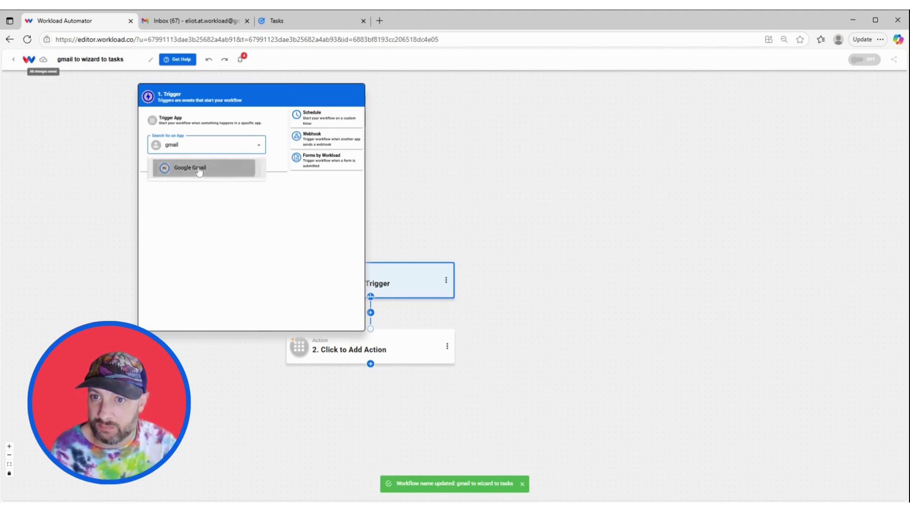
pyautogui.click(682, 153)
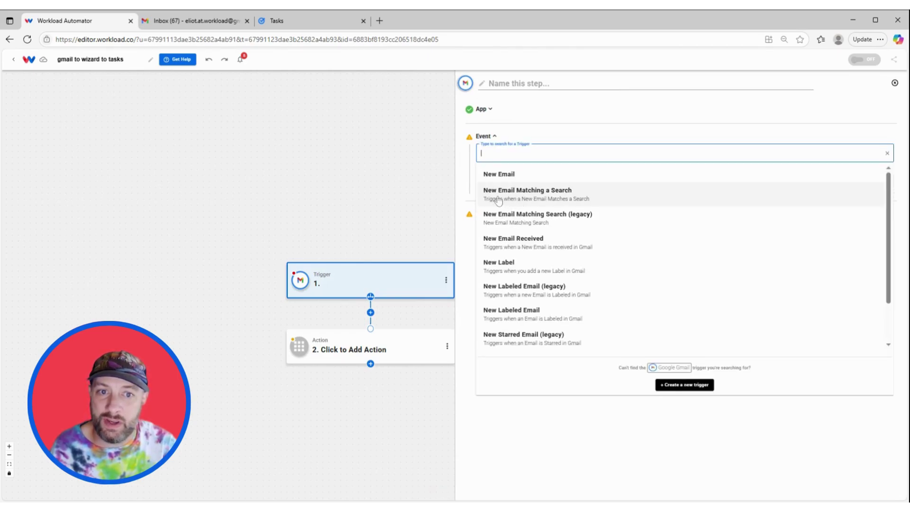
pyautogui.click(518, 202)
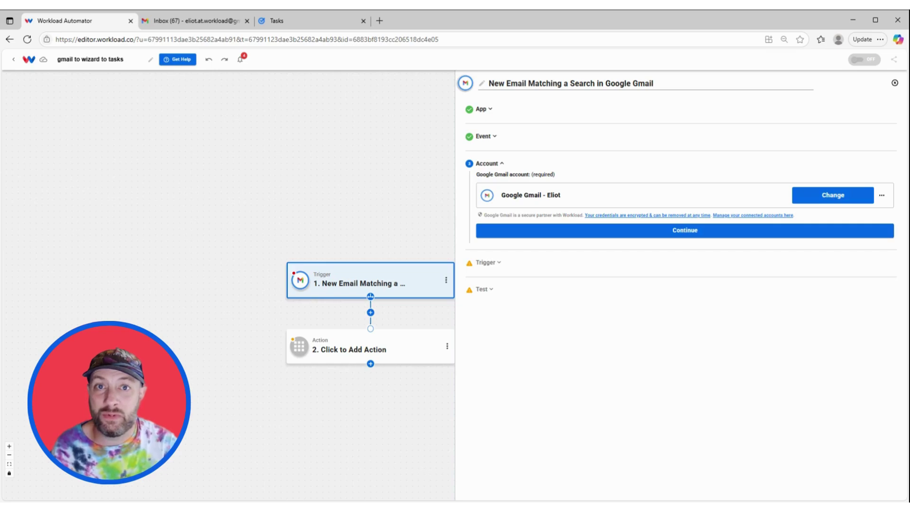
pyautogui.click(687, 230)
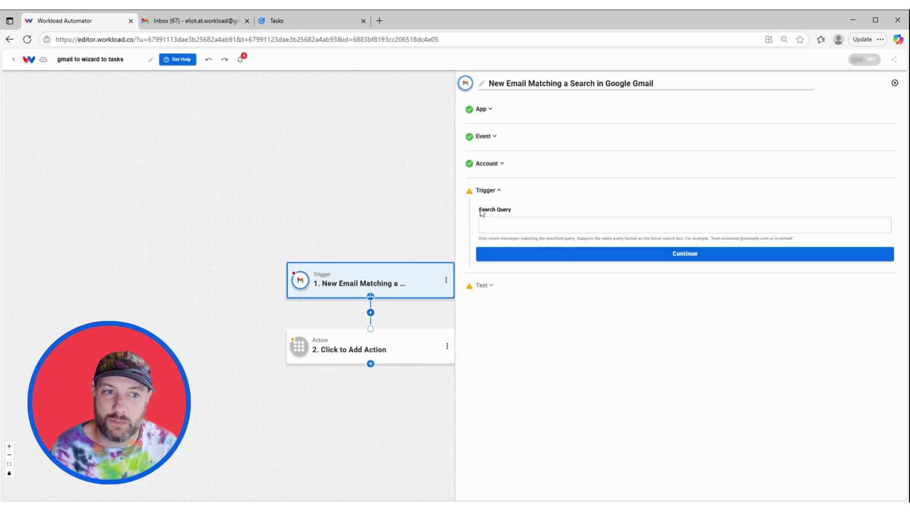
# Step: Set the Gmail trigger's search query to subject:task
pyautogui.click(480, 225)
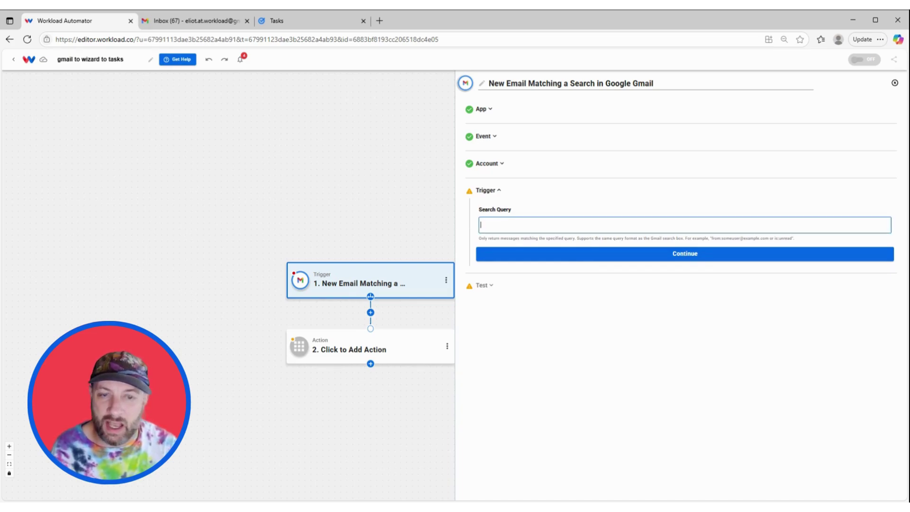
pyautogui.write('subject:task')
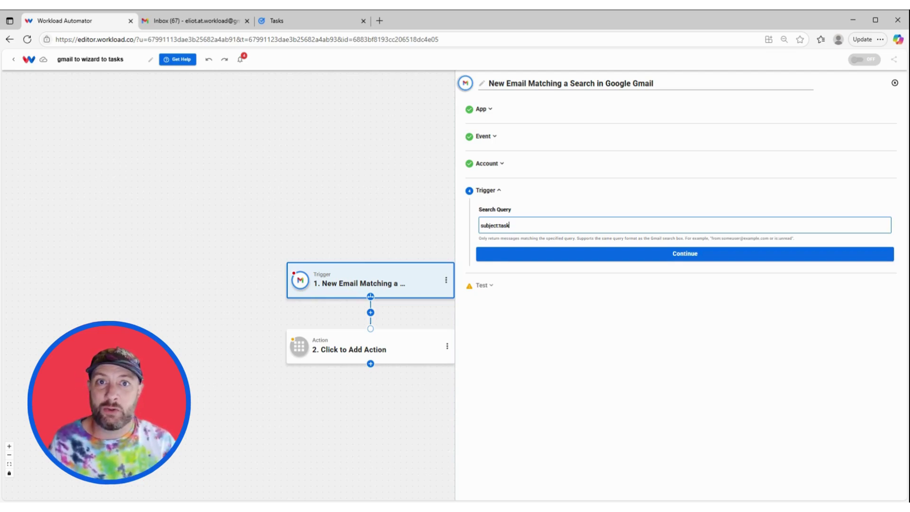
pyautogui.click(617, 256)
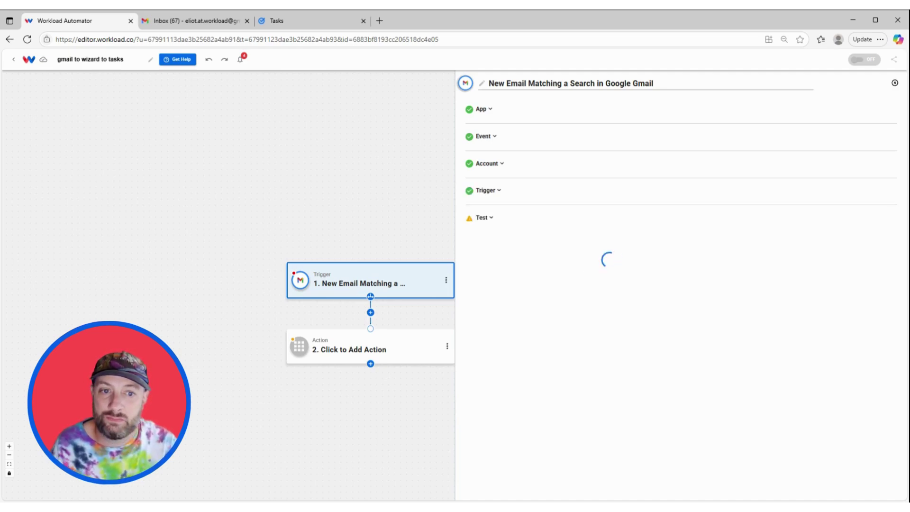
# Step: Test the Gmail trigger, review the fields of the returned email and continue to the second workflow step
pyautogui.click(603, 297)
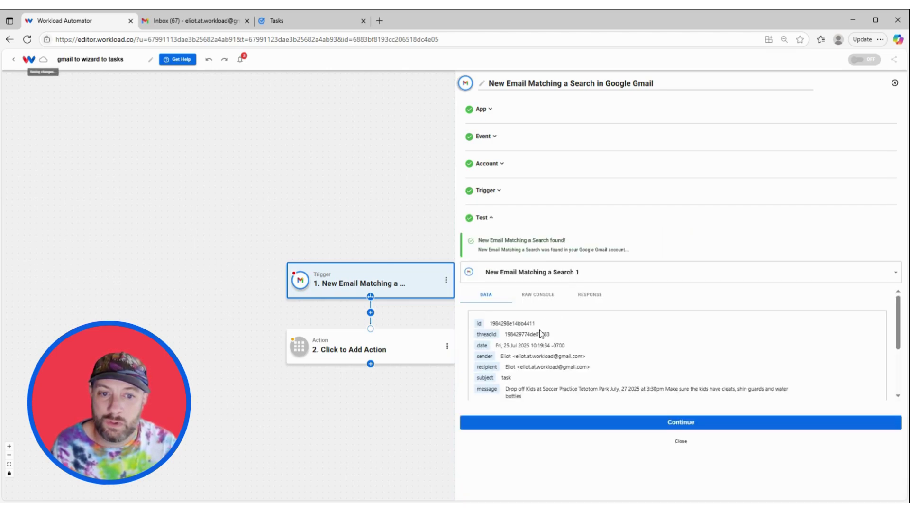
pyautogui.scroll(-1, 541, 334)
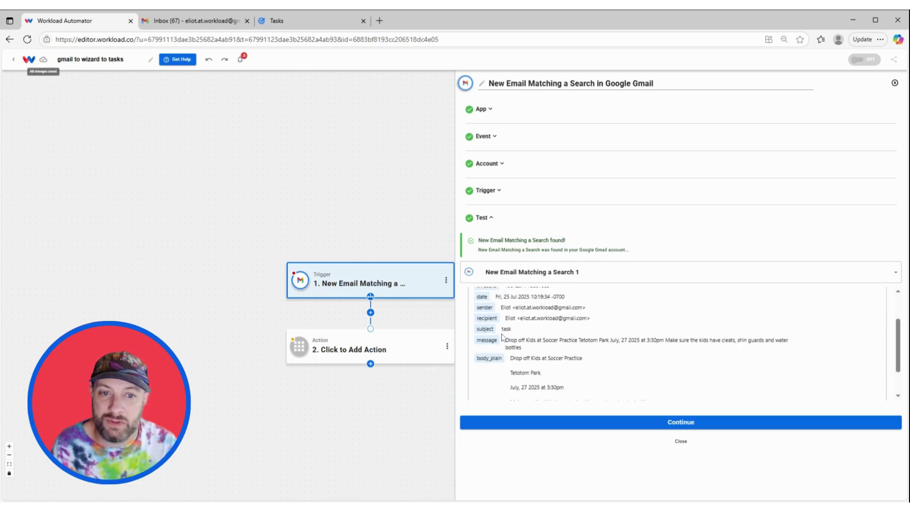
pyautogui.scroll(-1, 558, 330)
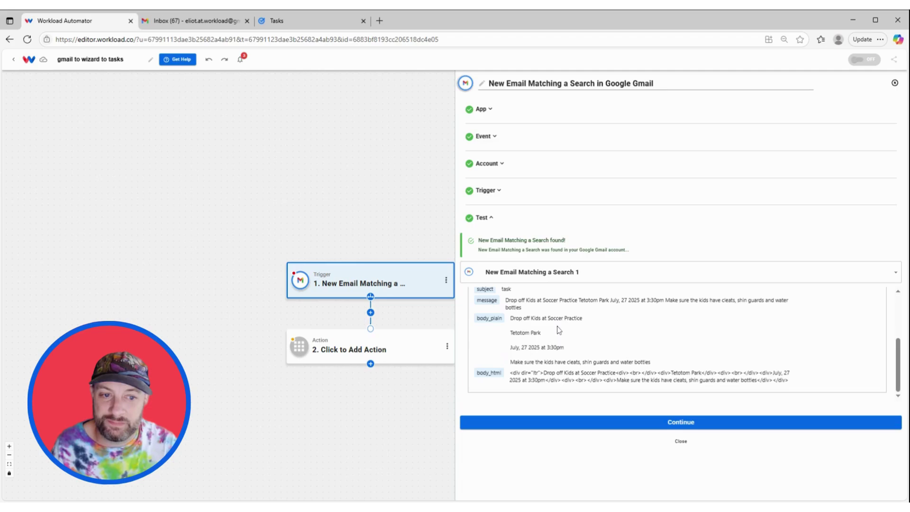
pyautogui.click(630, 421)
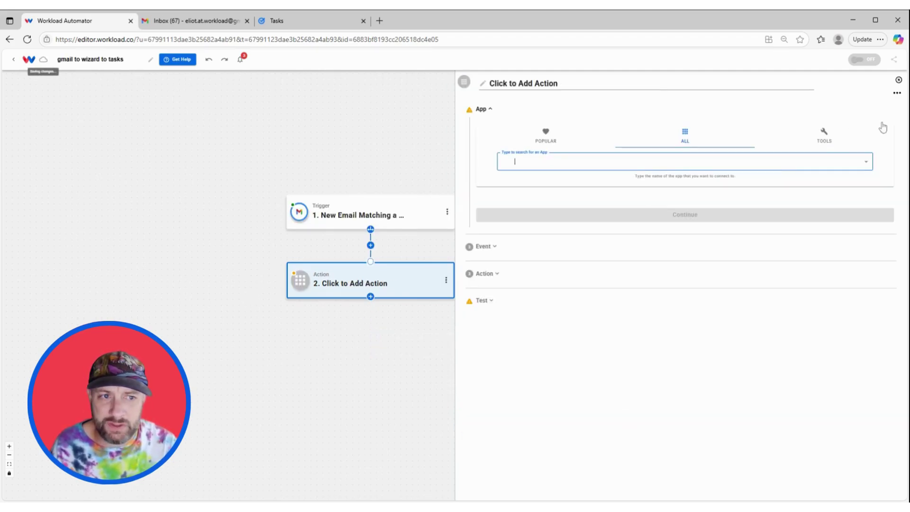
# Step: Set the second workflow step to AI Wizard by Workload with the Prompt Your Data action
pyautogui.click(836, 141)
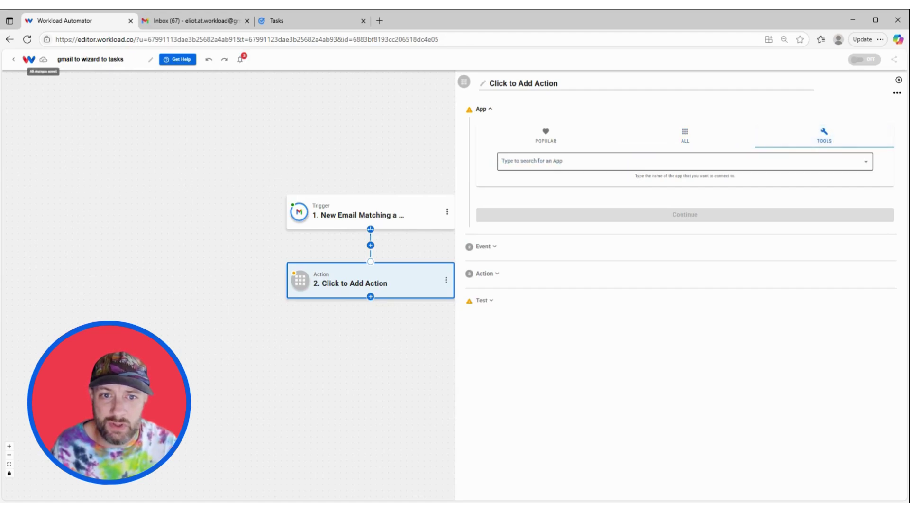
pyautogui.click(526, 161)
pyautogui.click(528, 198)
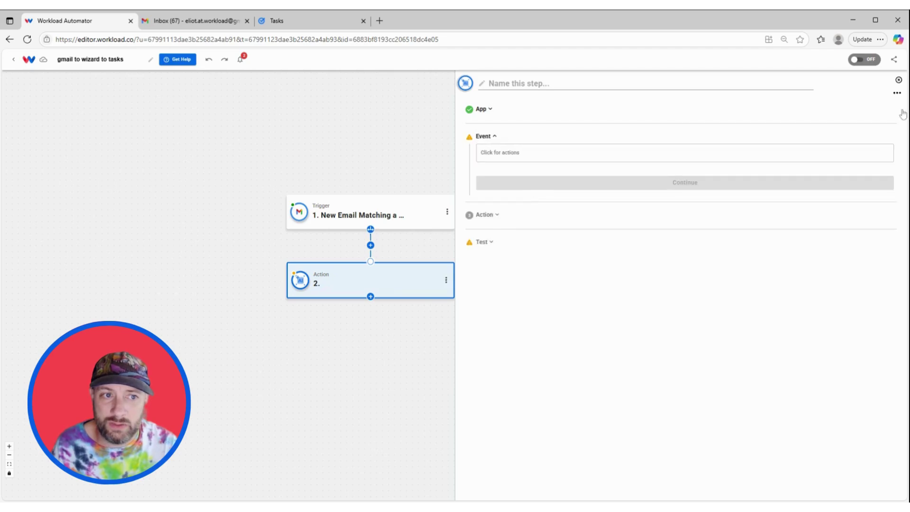
pyautogui.click(532, 160)
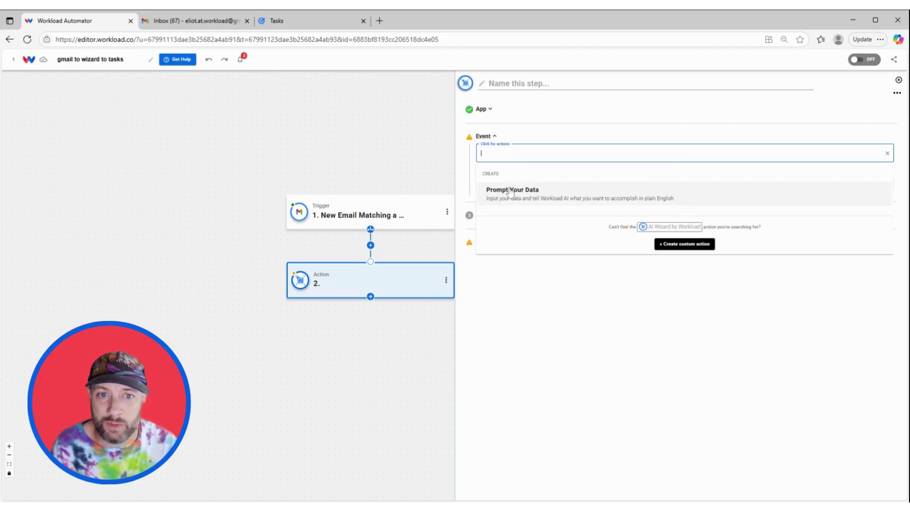
pyautogui.click(509, 189)
pyautogui.click(551, 184)
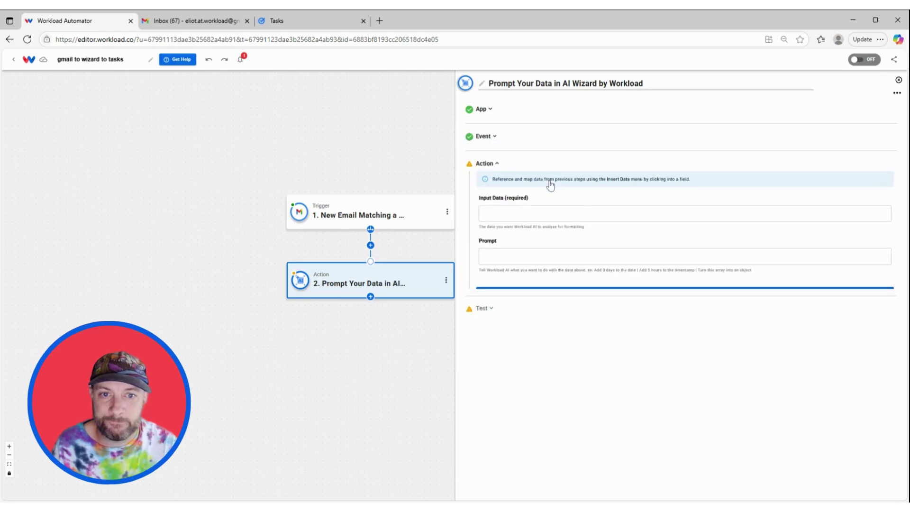
# Step: Map the Gmail trigger's body_plain field to the AI Wizard's Input Data
pyautogui.click(512, 200)
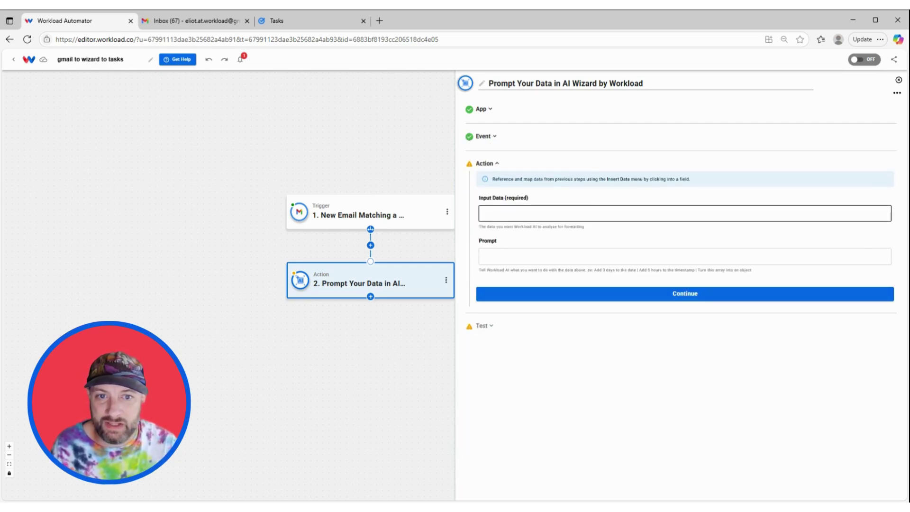
pyautogui.click(508, 251)
pyautogui.scroll(-3, 534, 279)
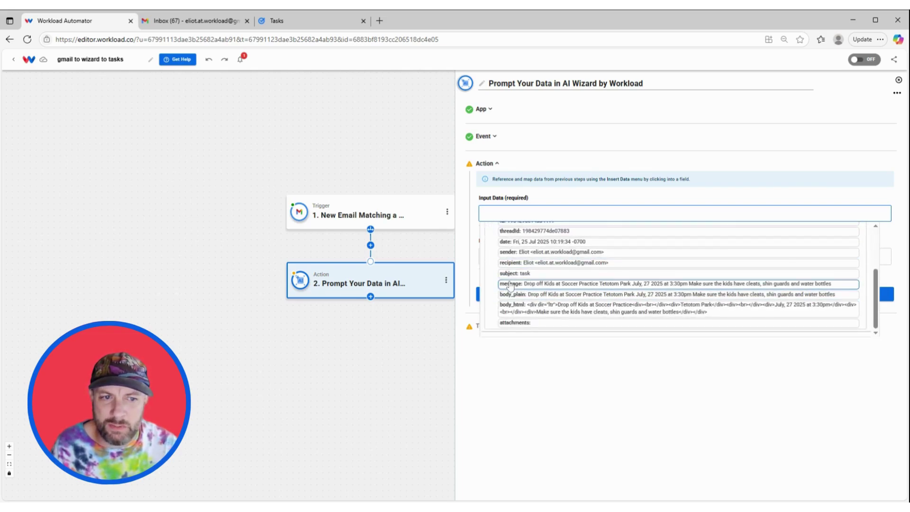
pyautogui.click(537, 297)
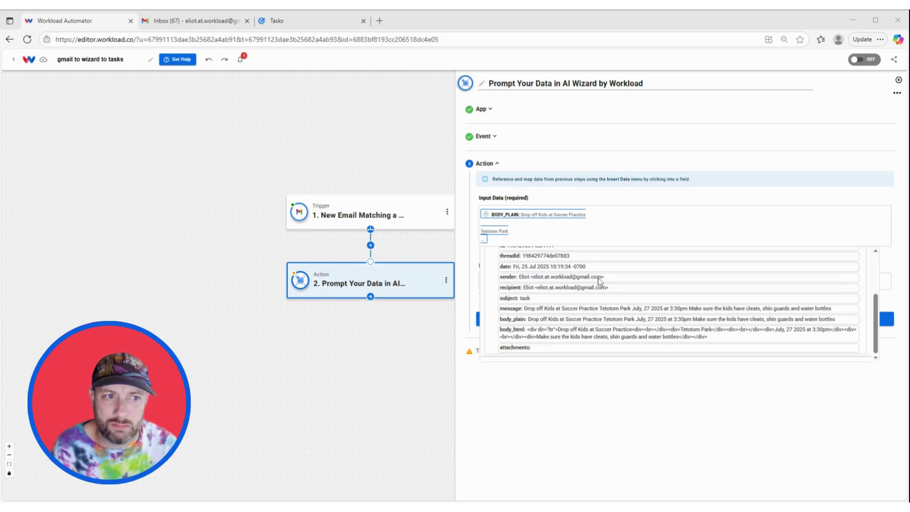
# Step: Enter the AI Wizard prompt "interpret this email and make outputs for task title, location, due date, and notes"
pyautogui.click(526, 280)
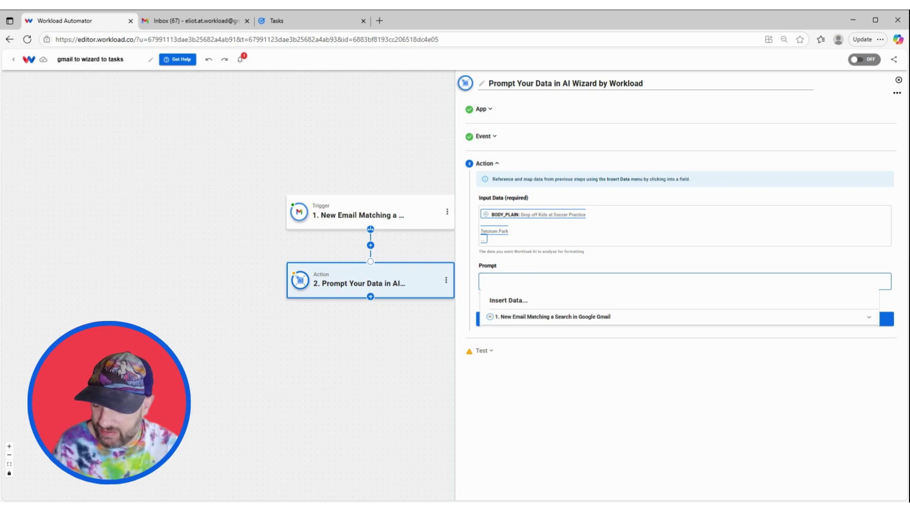
pyautogui.write('interpret this email and make outputs for task title, location, due date, and notes')
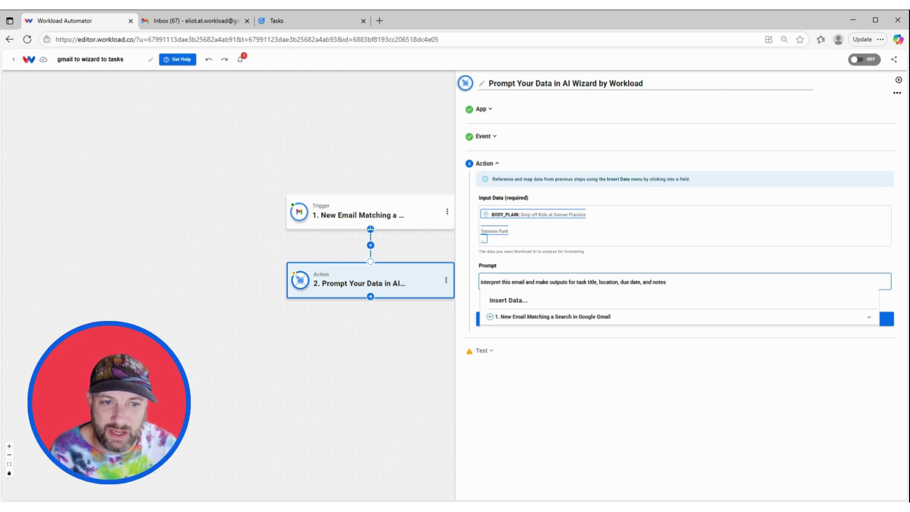
pyautogui.click(714, 258)
# Step: Run a test of the Prompt Your Data action and finish its setup
pyautogui.click(600, 319)
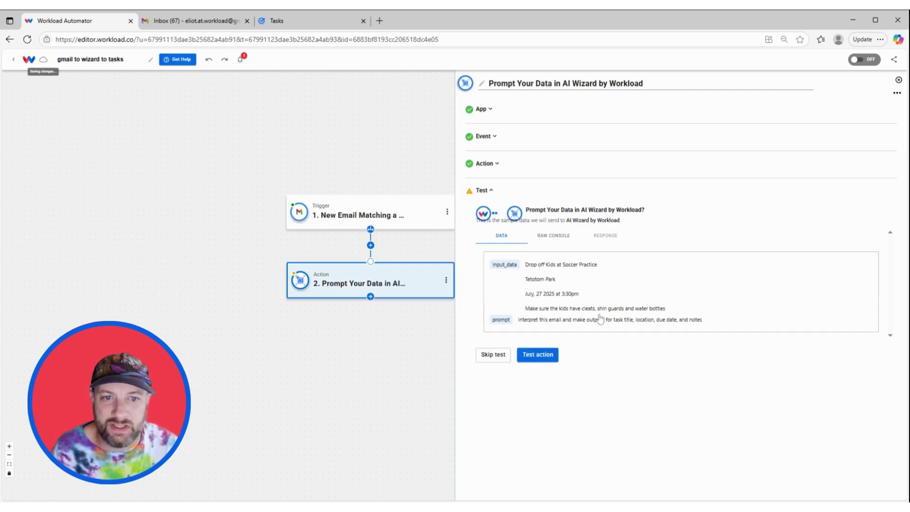
pyautogui.click(550, 355)
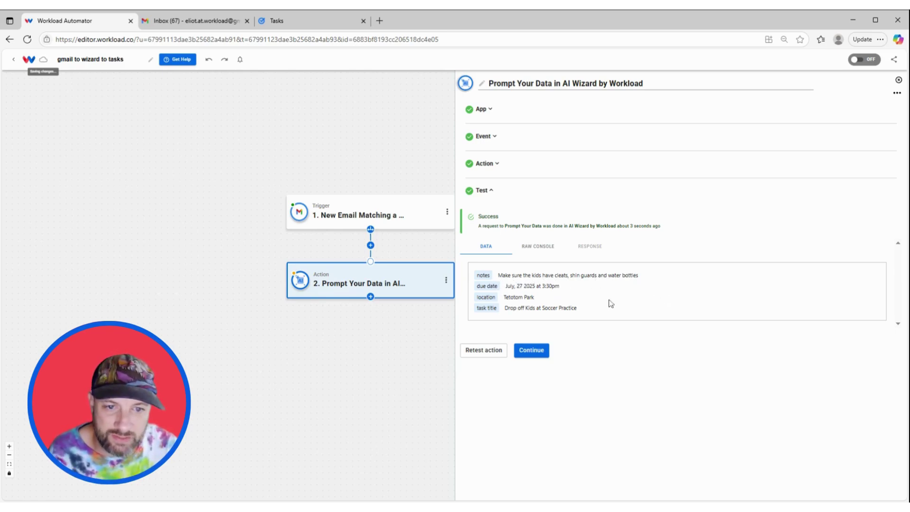
pyautogui.click(532, 350)
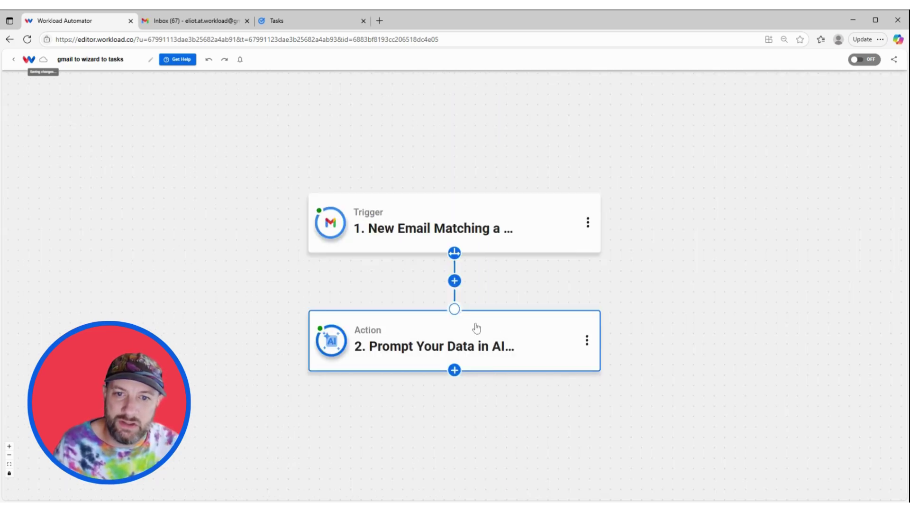
# Step: Add a third workflow step using Google Tasks with the Create Task event and the connected account
pyautogui.click(453, 370)
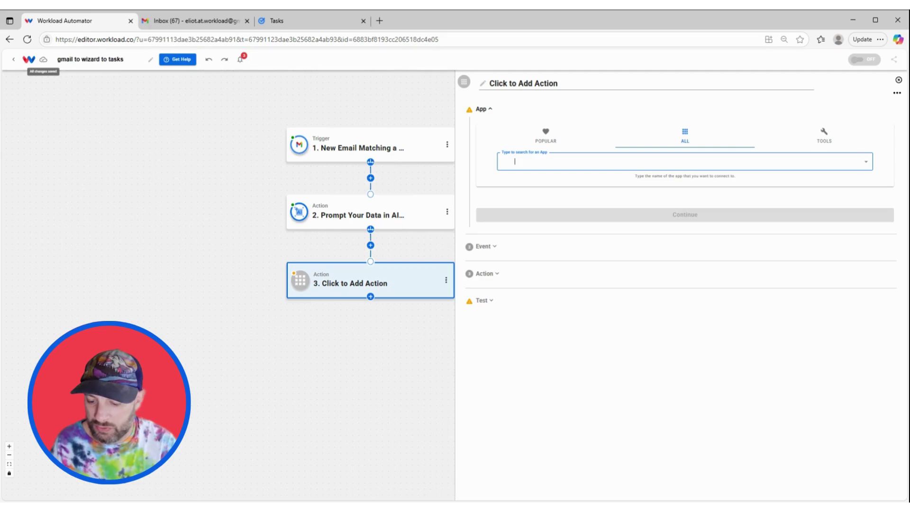
pyautogui.write('tasks')
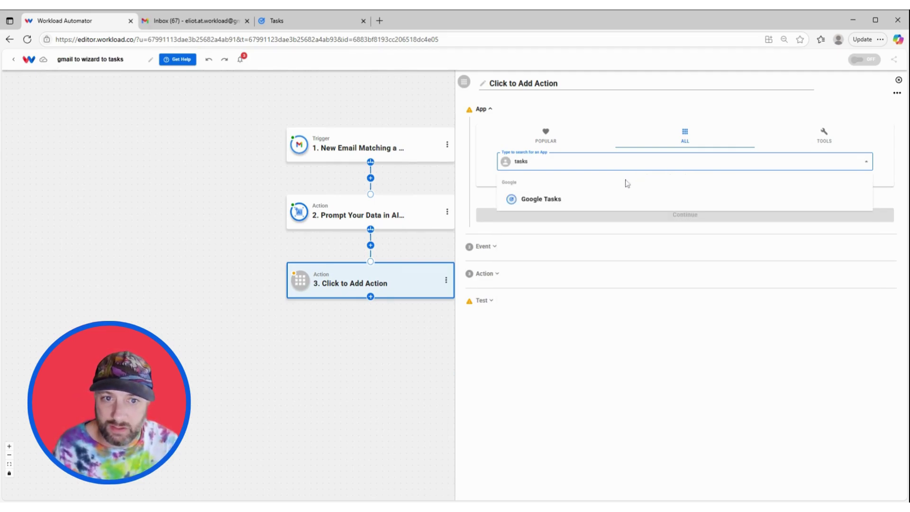
pyautogui.click(617, 199)
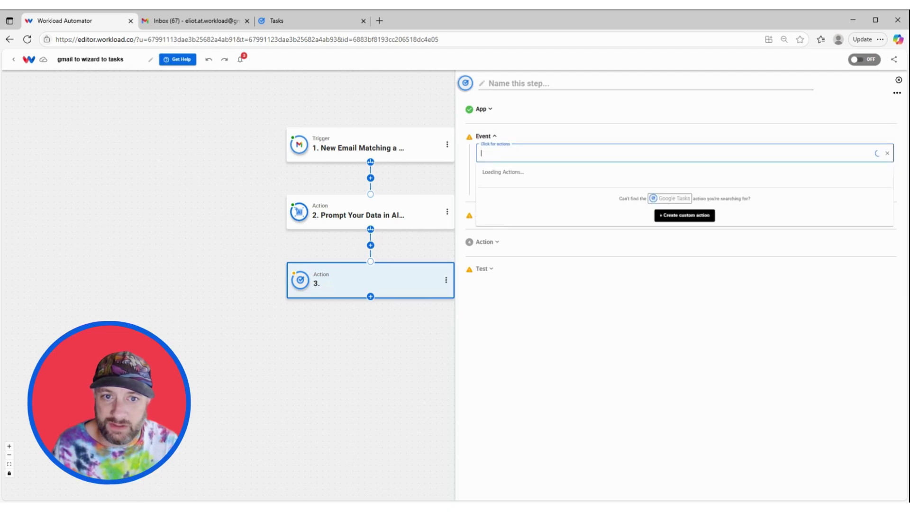
pyautogui.click(521, 214)
pyautogui.click(550, 184)
pyautogui.click(647, 240)
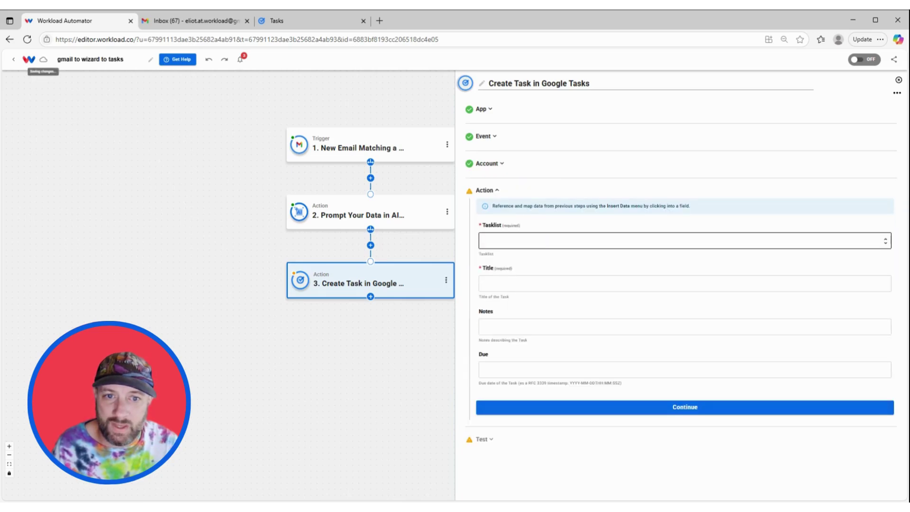
# Step: Choose the tasklist for the new task and map the AI Wizard's task title output to Title
pyautogui.click(647, 241)
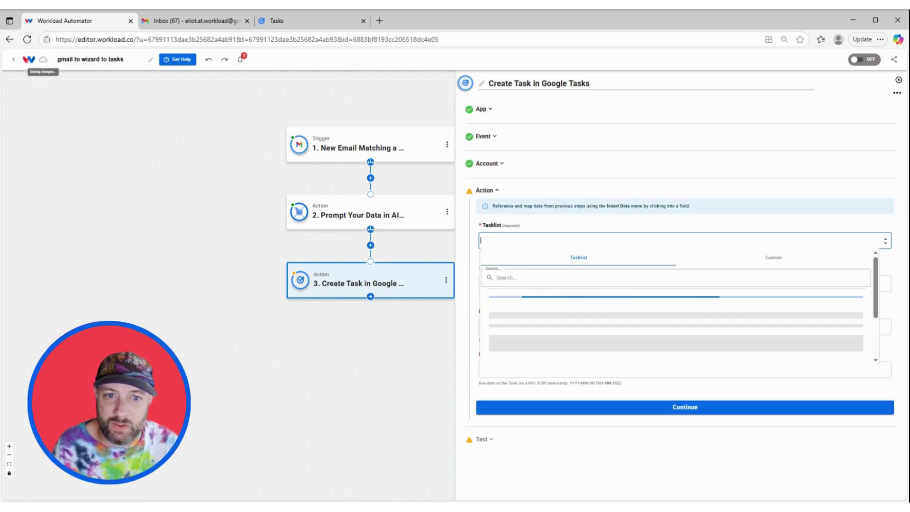
pyautogui.click(528, 307)
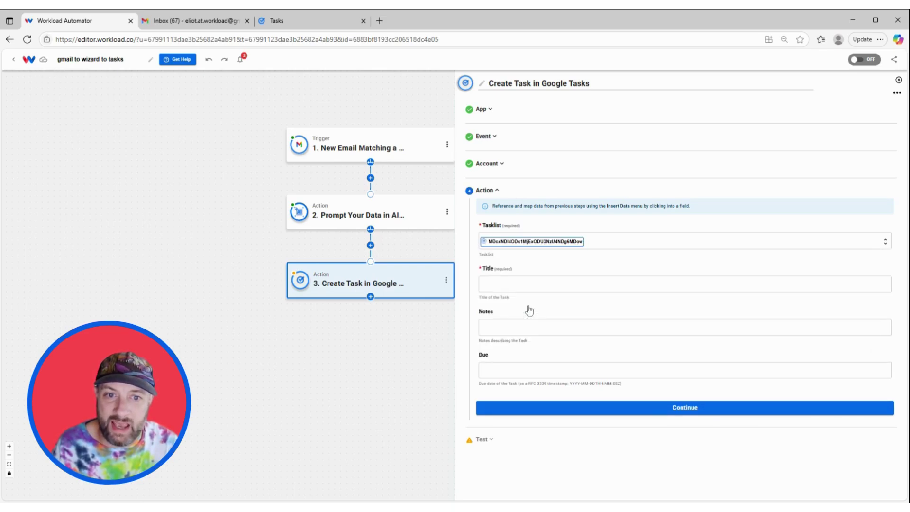
pyautogui.click(540, 283)
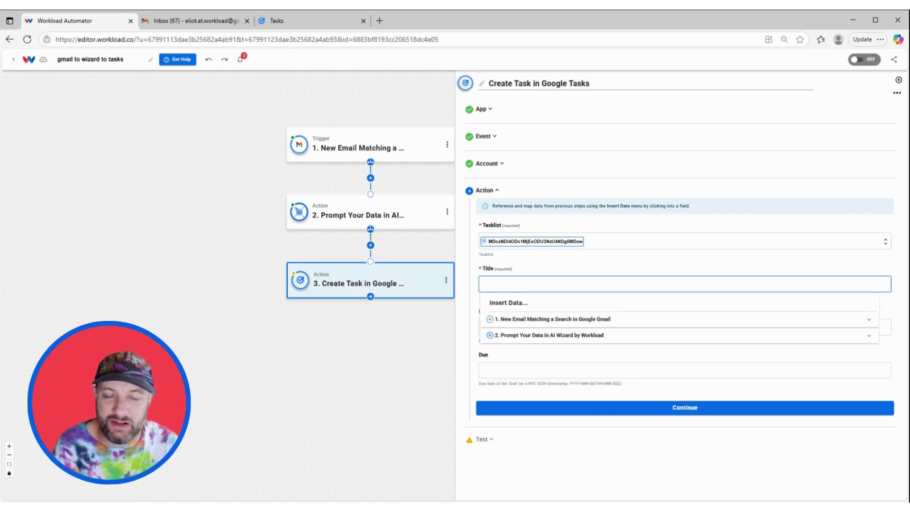
pyautogui.click(498, 336)
pyautogui.scroll(-1, 621, 355)
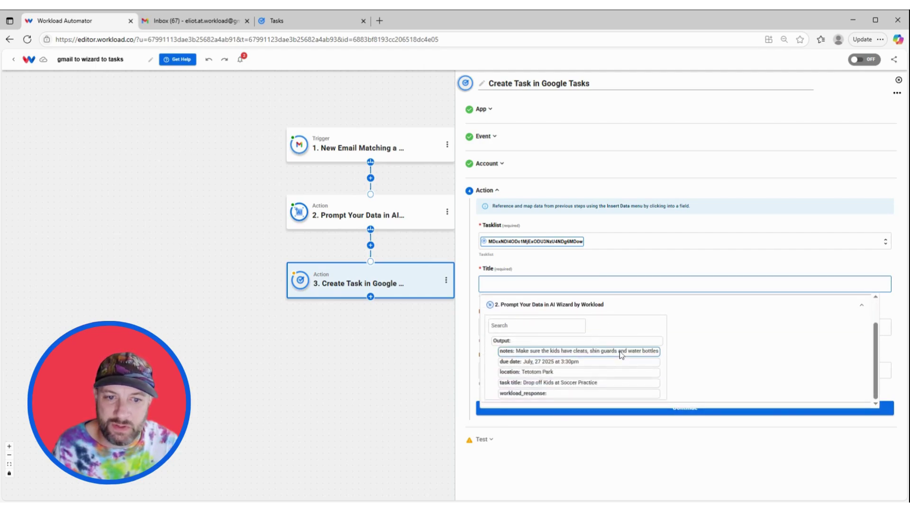
pyautogui.click(538, 382)
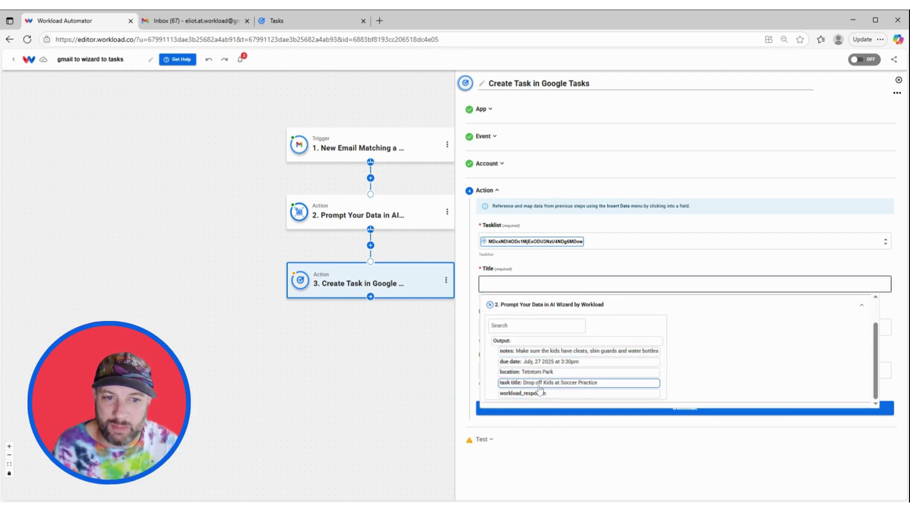
pyautogui.click(565, 266)
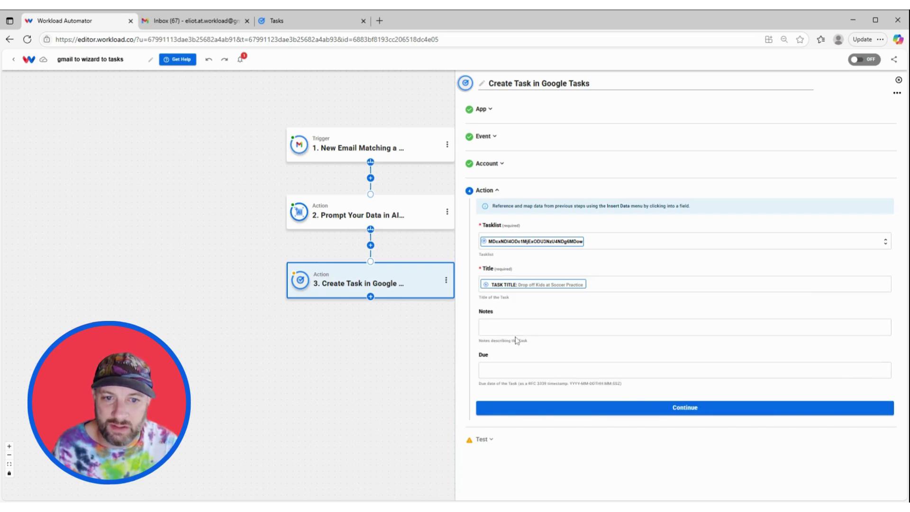
# Step: Map the AI Wizard's location and notes outputs to the task's Notes field on separate lines
pyautogui.click(524, 323)
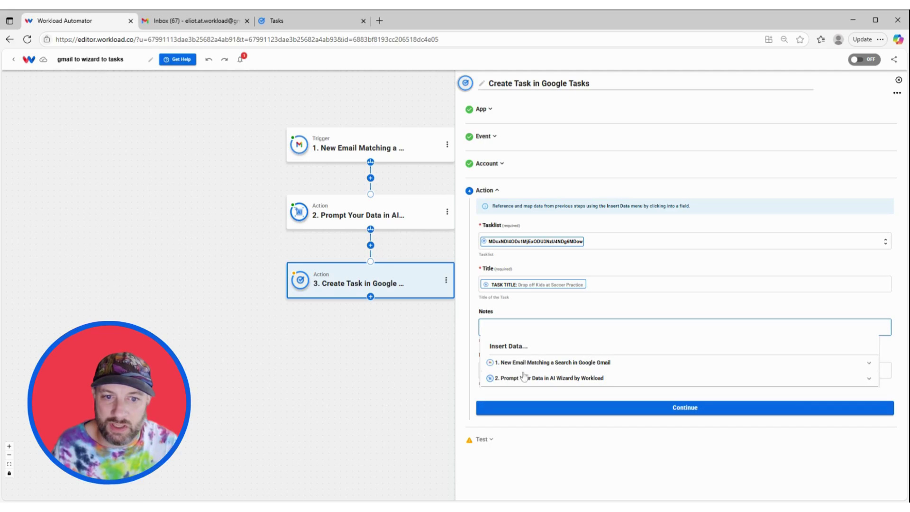
pyautogui.click(523, 381)
pyautogui.scroll(-1, 524, 386)
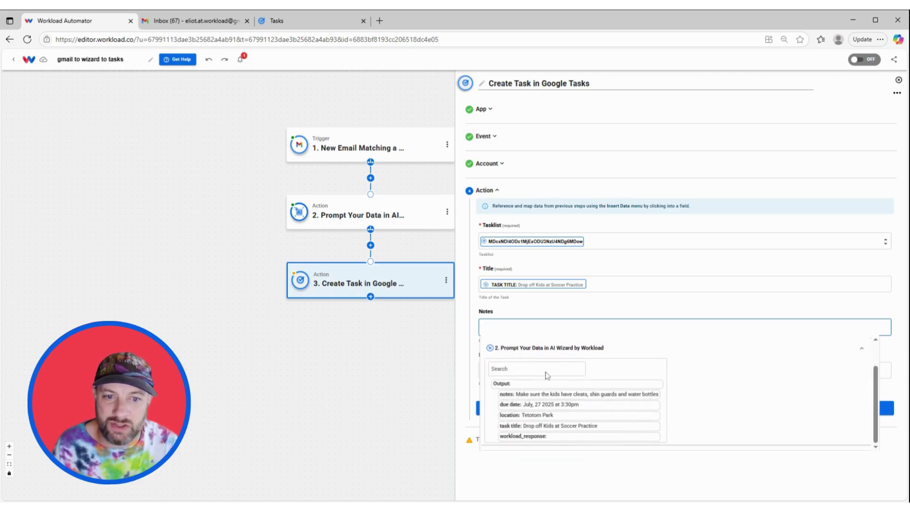
pyautogui.click(537, 415)
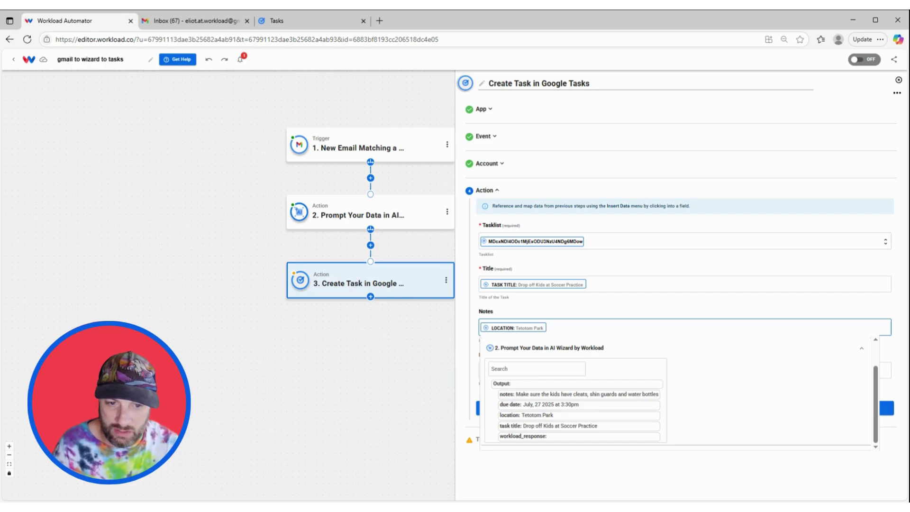
pyautogui.press('Return')
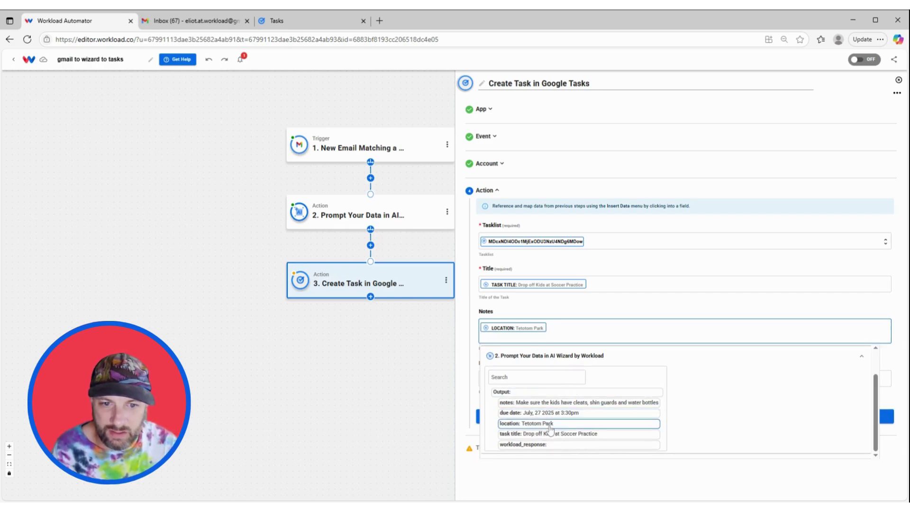
pyautogui.click(555, 403)
pyautogui.click(583, 303)
pyautogui.click(522, 373)
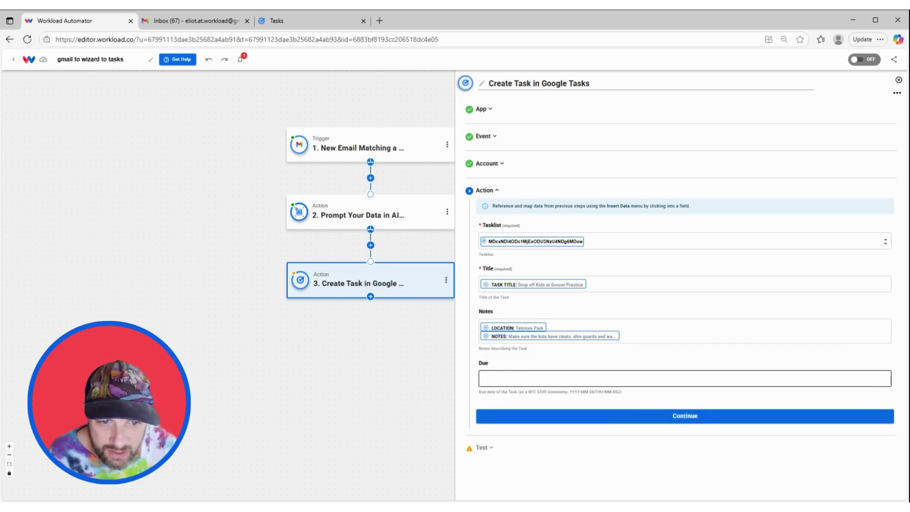
pyautogui.click(532, 353)
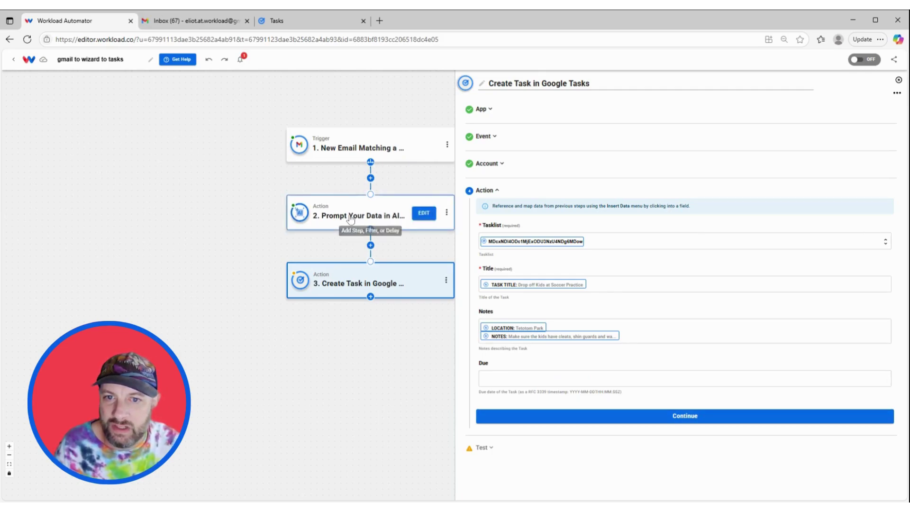
# Step: Insert an AI Wizard by Workload step with the Prompt Your Data event between the existing AI Wizard and Create Task steps
pyautogui.click(371, 245)
pyautogui.click(394, 250)
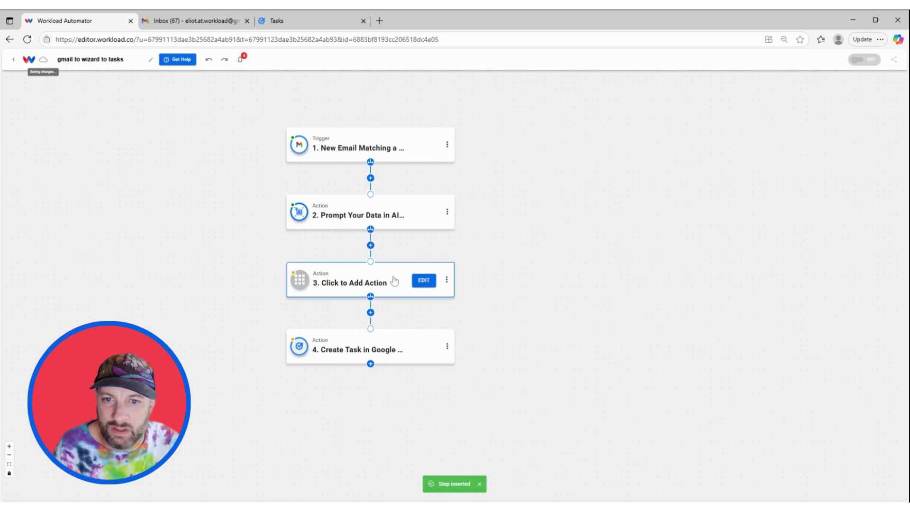
pyautogui.click(394, 281)
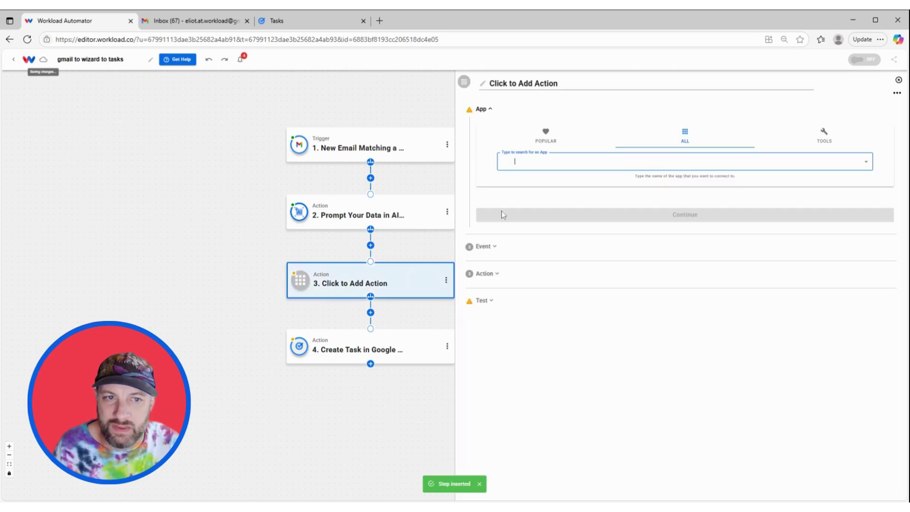
pyautogui.click(841, 142)
pyautogui.click(542, 157)
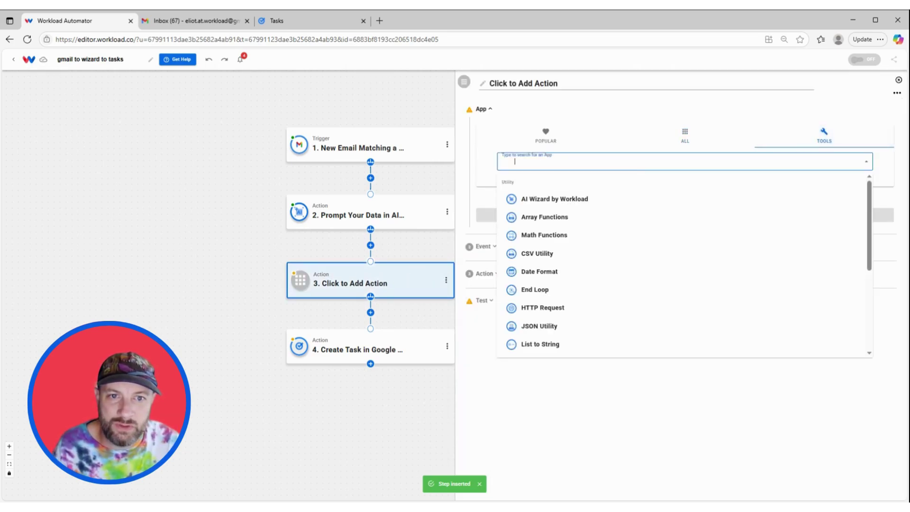
pyautogui.click(544, 198)
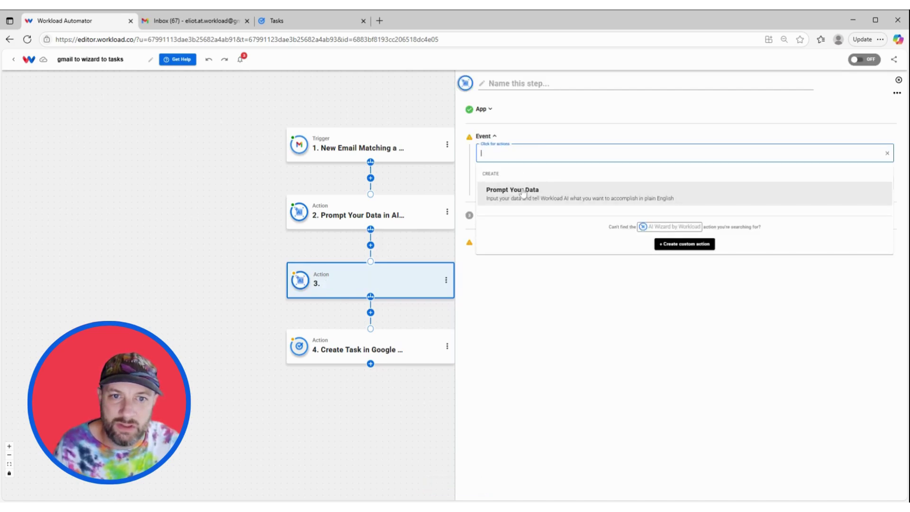
pyautogui.click(523, 192)
pyautogui.click(555, 184)
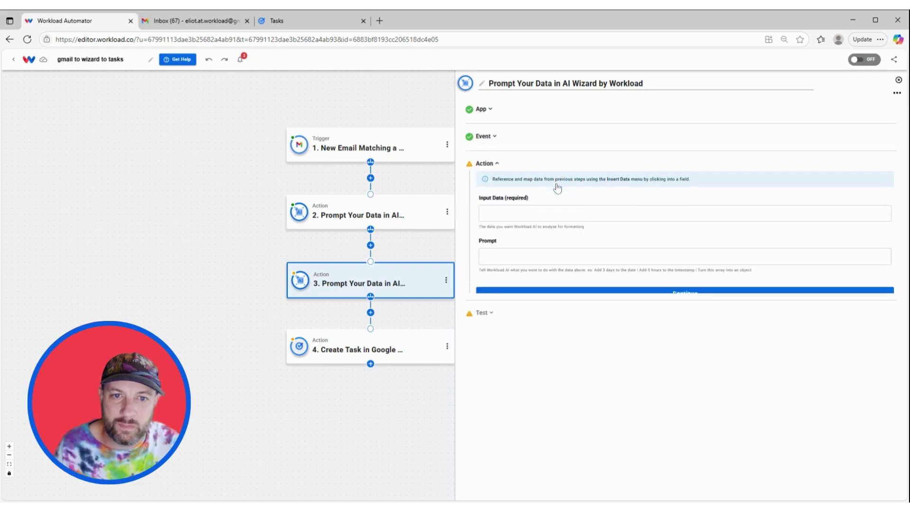
# Step: Map the due date output of step 2 to the new AI Wizard step's Input Data
pyautogui.click(557, 213)
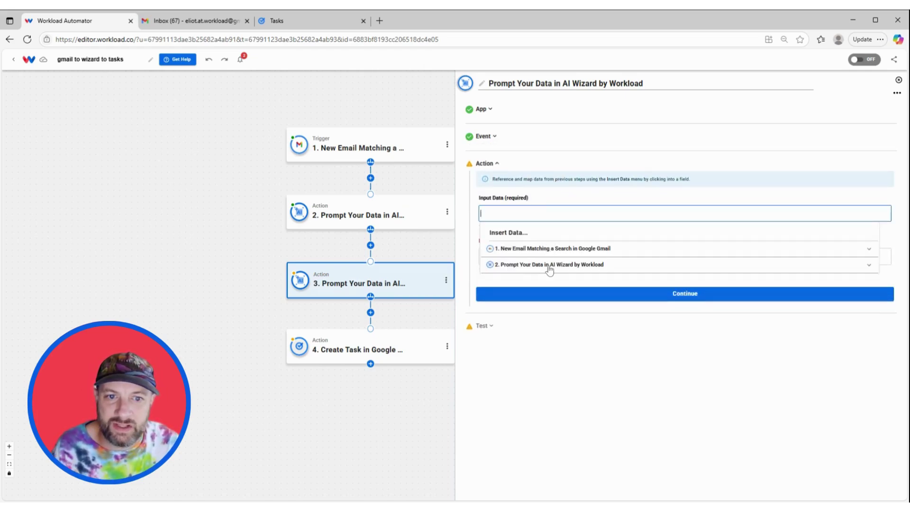
pyautogui.click(549, 269)
pyautogui.click(543, 326)
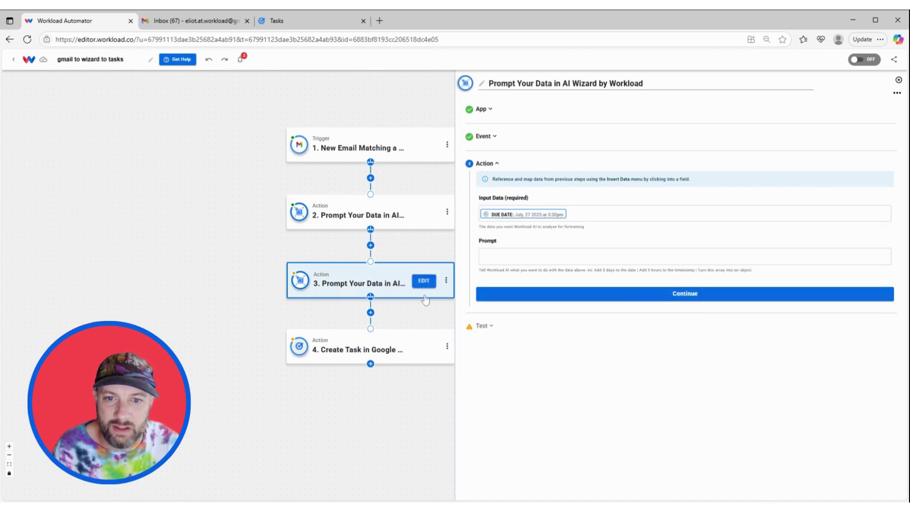
# Step: Copy the YYYY-MM-DDTHH:MM:SSZ timestamp format from the Due field's hint in the Create Task step
pyautogui.click(371, 349)
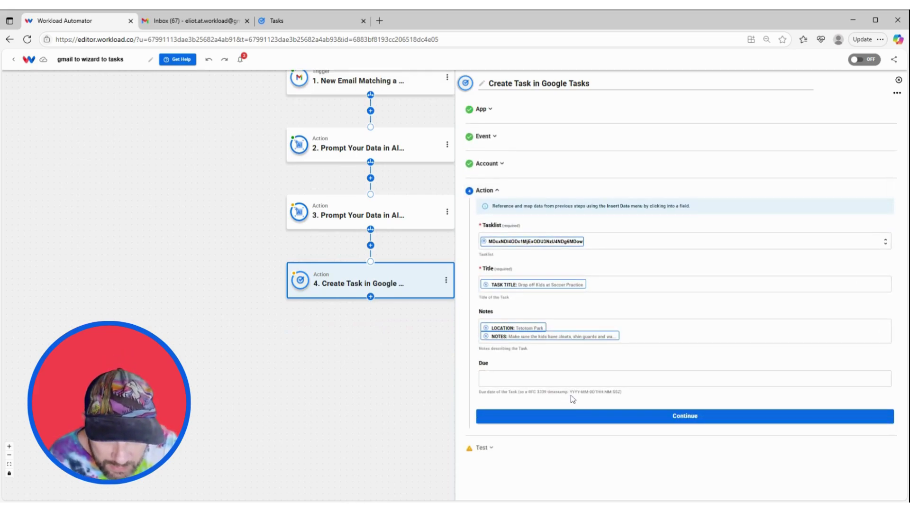
pyautogui.moveTo(570, 394); pyautogui.dragTo(621, 395)
pyautogui.hotkey('ctrl', 'c')
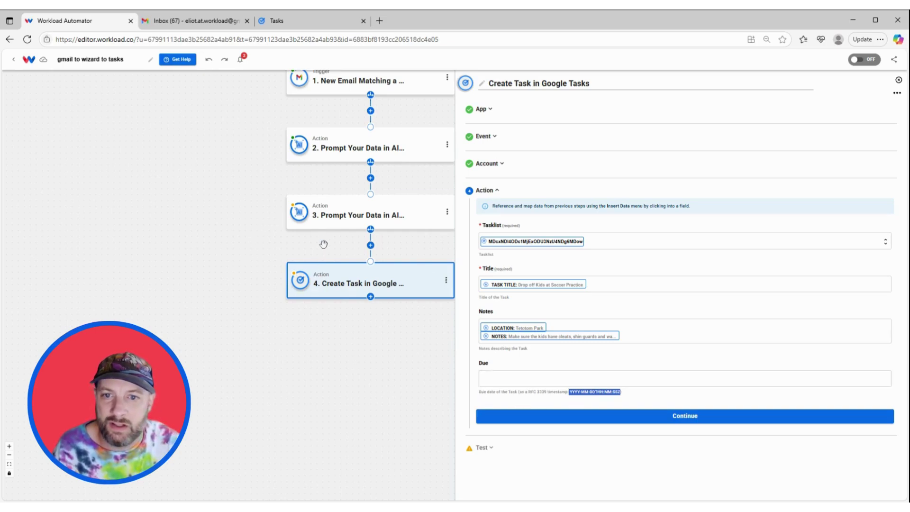
# Step: Enter the prompt "format into YYYY-MM-DDTHH:MM:SSZ" in the third step's AI Wizard action
pyautogui.click(325, 226)
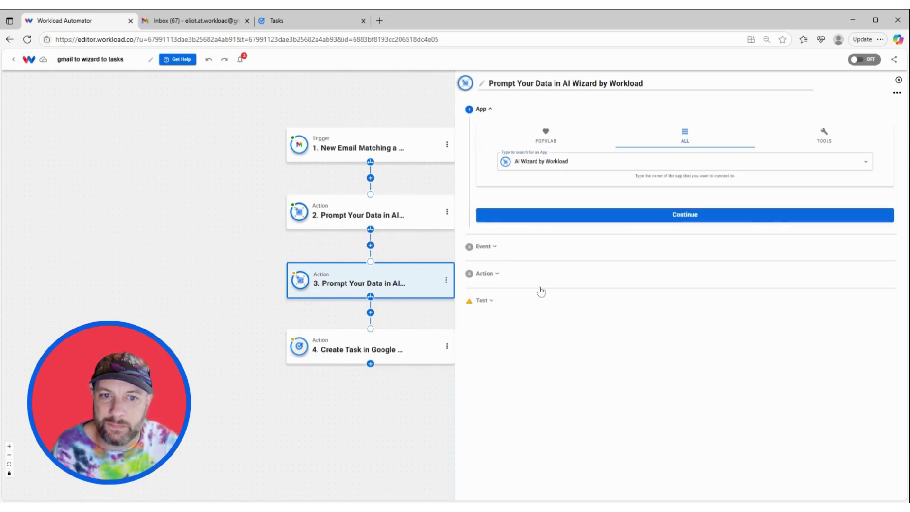
pyautogui.click(546, 273)
pyautogui.click(567, 256)
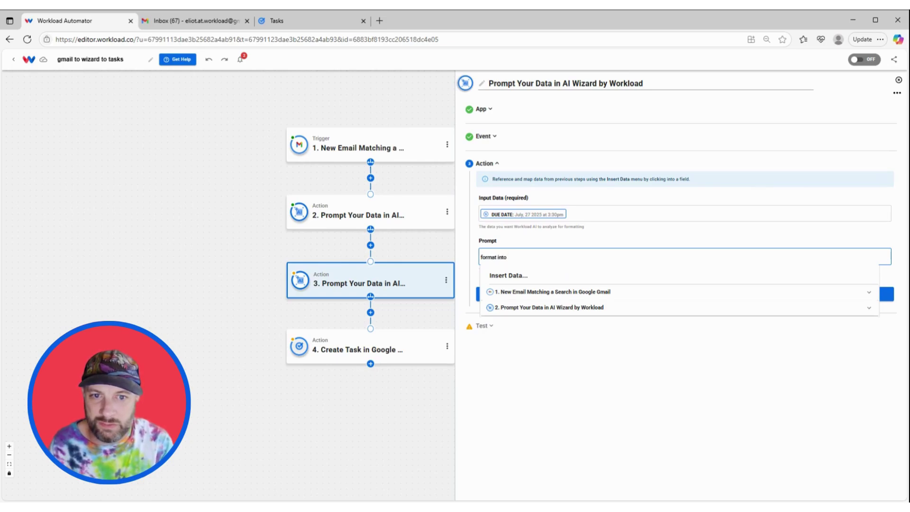
pyautogui.write('format into')
pyautogui.hotkey('ctrl', 'v')
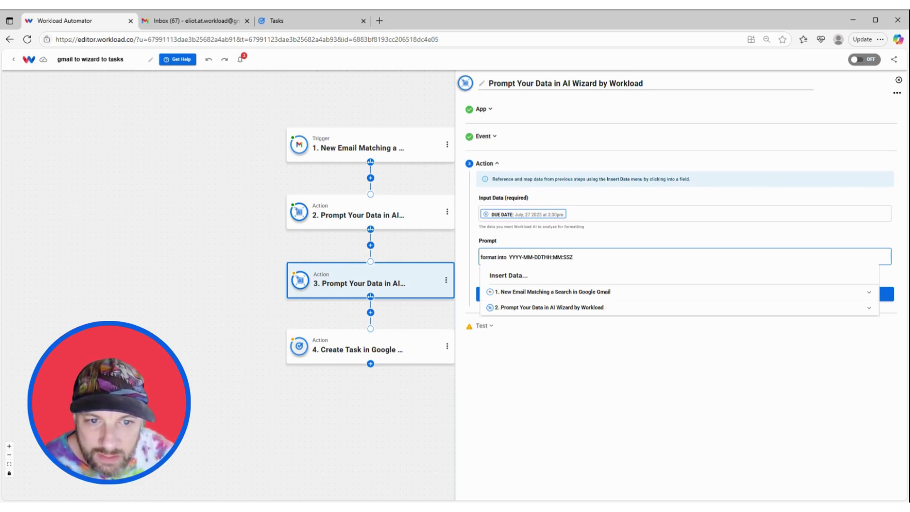
pyautogui.click(542, 244)
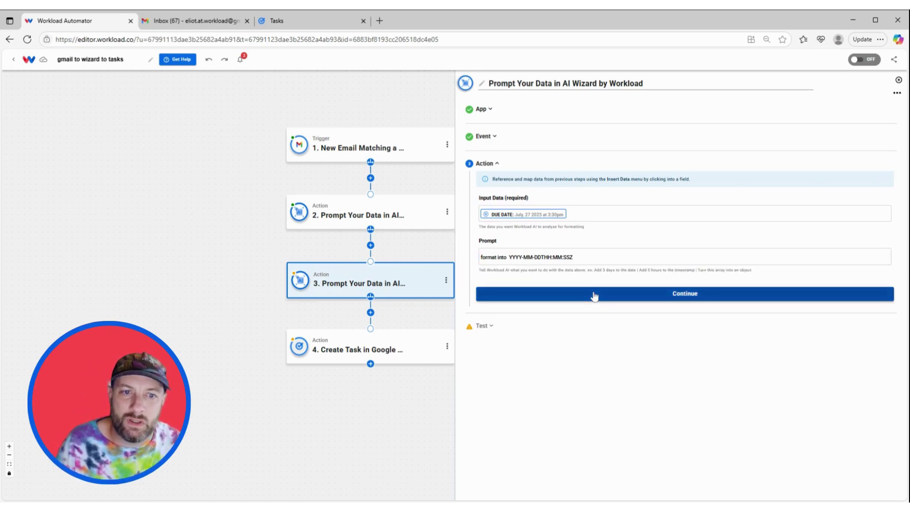
# Step: Run a test of the date-formatting AI Wizard action and finish its setup
pyautogui.click(594, 298)
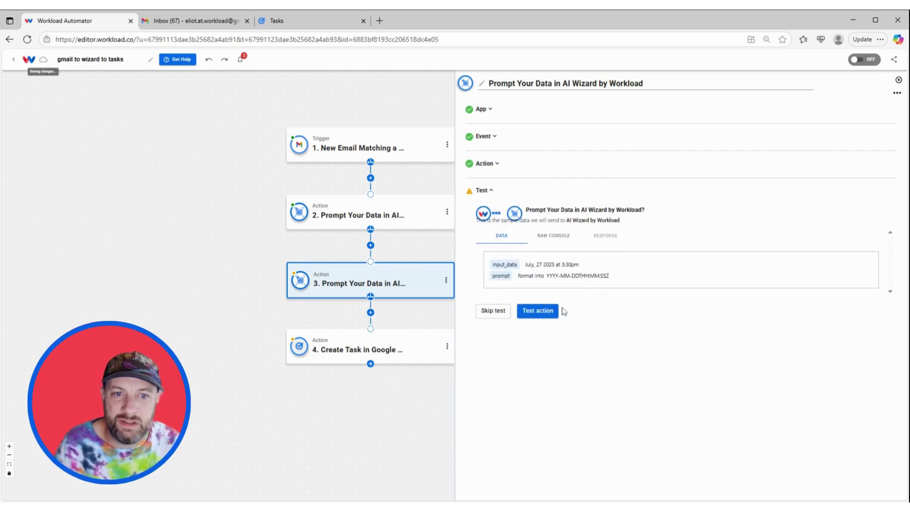
pyautogui.click(541, 311)
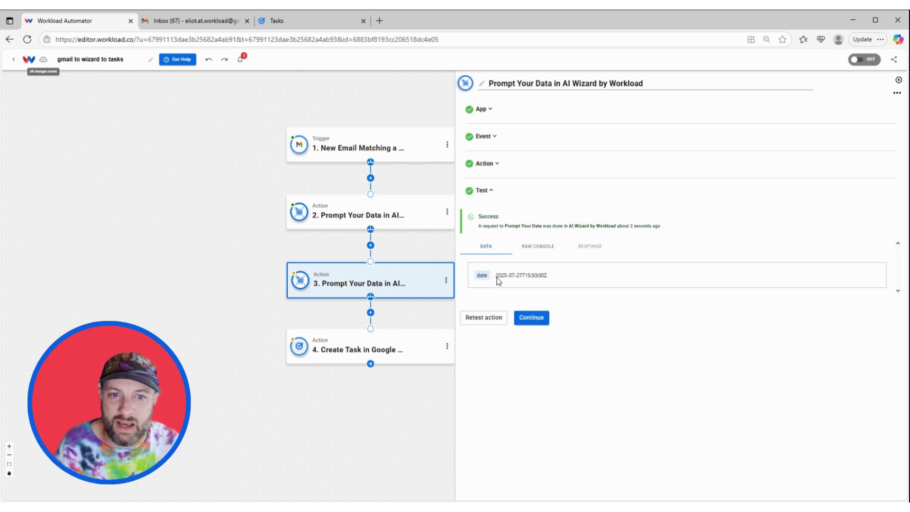
pyautogui.click(531, 317)
# Step: Map the formatted date output of step 3 to the Due field of the Create Task step
pyautogui.click(310, 435)
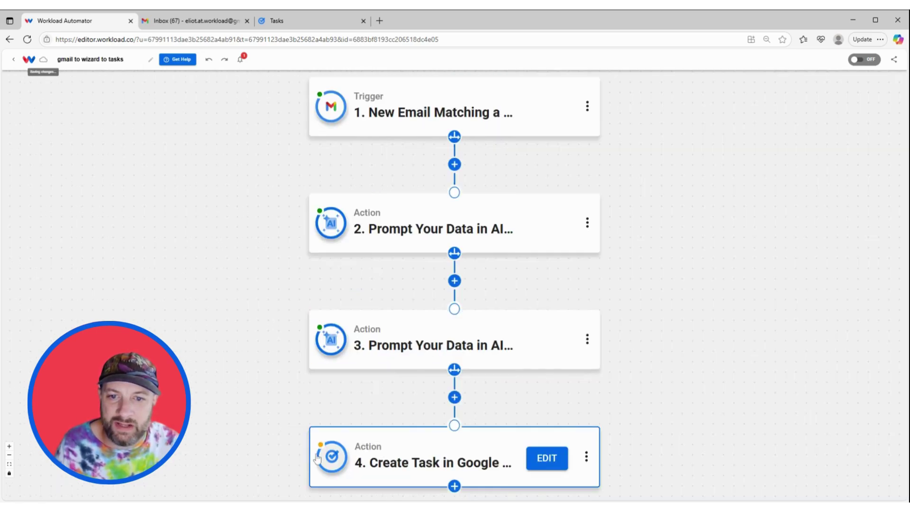
pyautogui.scroll(-1, 370, 446)
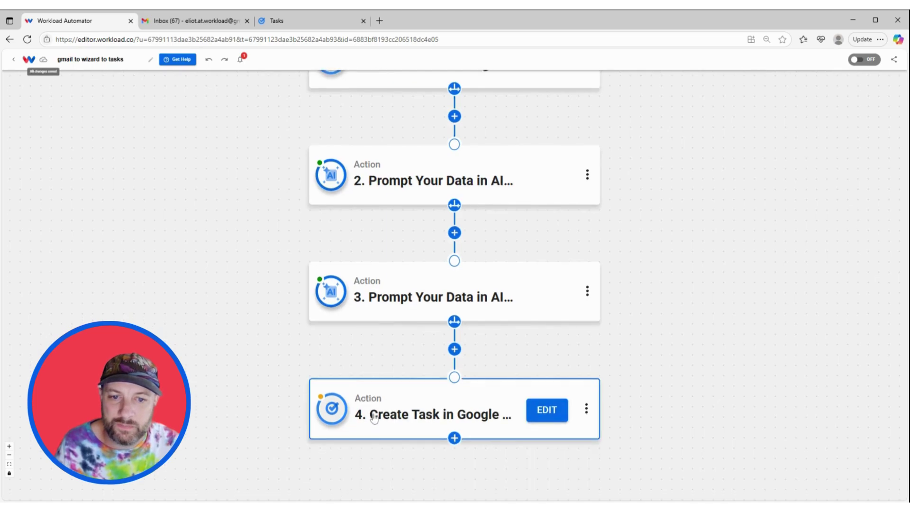
pyautogui.click(375, 401)
pyautogui.click(535, 306)
pyautogui.click(549, 375)
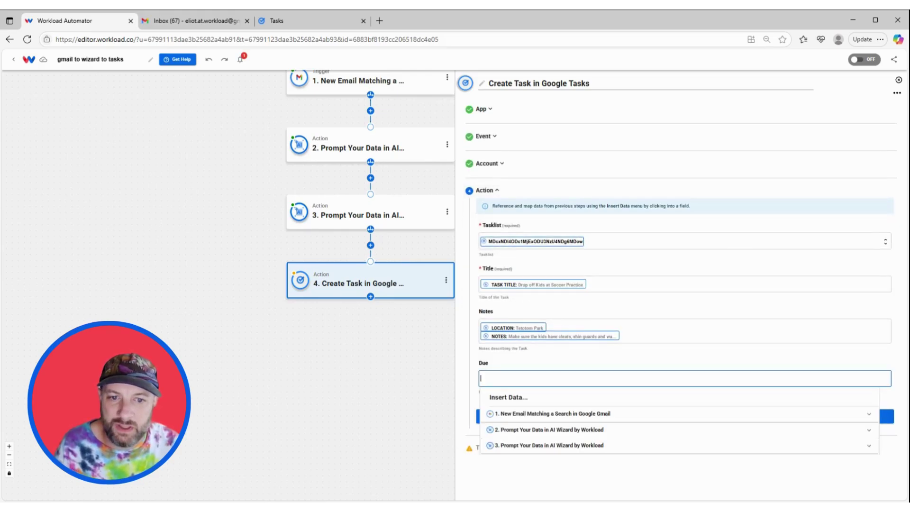
pyautogui.click(582, 448)
pyautogui.scroll(-1, 602, 415)
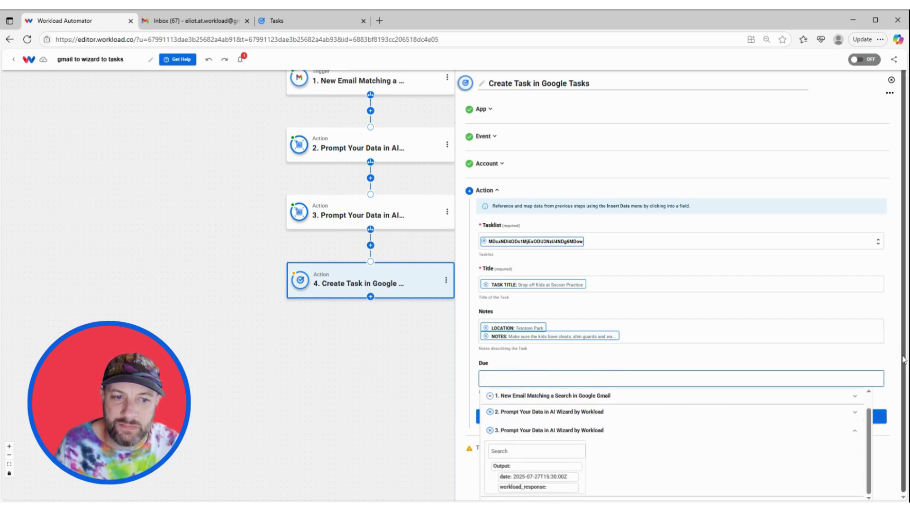
pyautogui.click(556, 478)
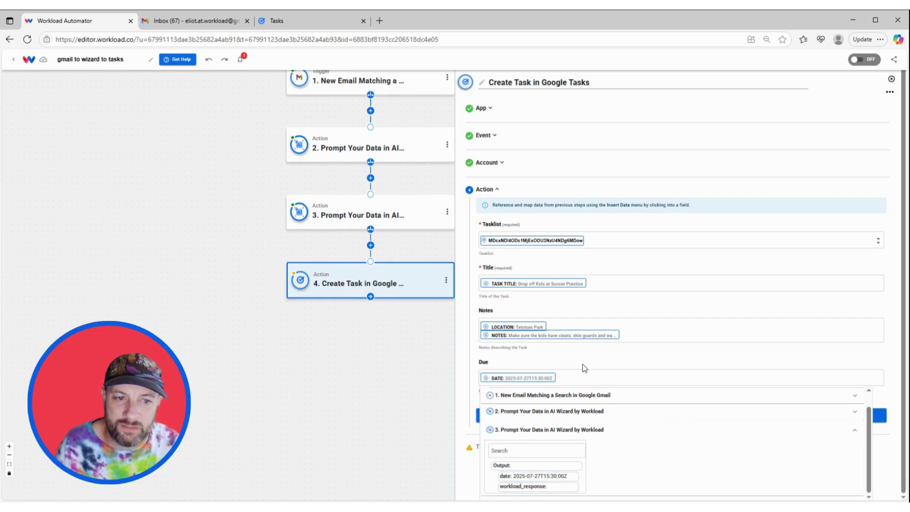
pyautogui.click(724, 295)
# Step: Run a test of the Create Task action in Google Tasks and finish its setup
pyautogui.click(562, 416)
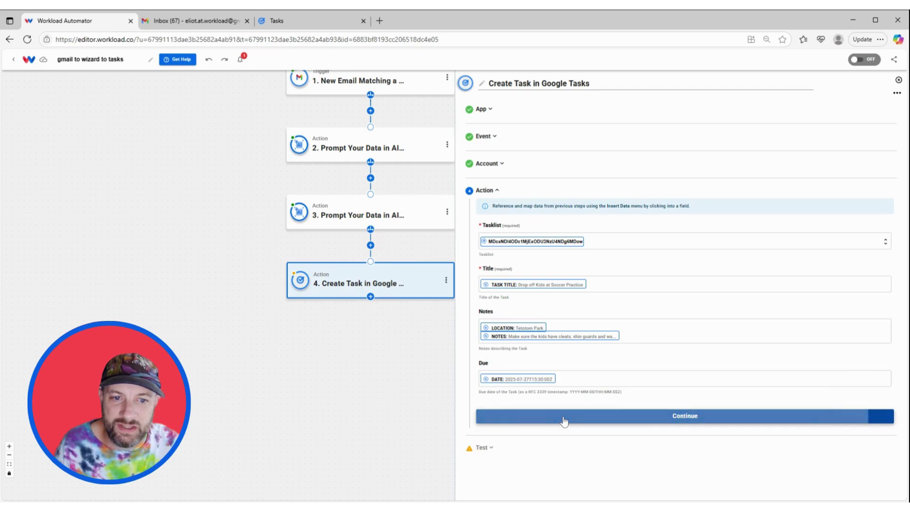
pyautogui.click(549, 368)
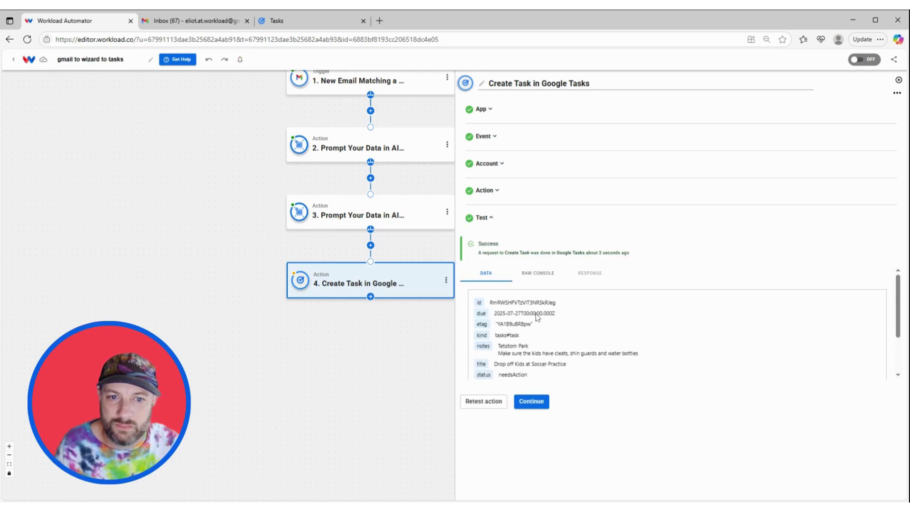
pyautogui.click(533, 401)
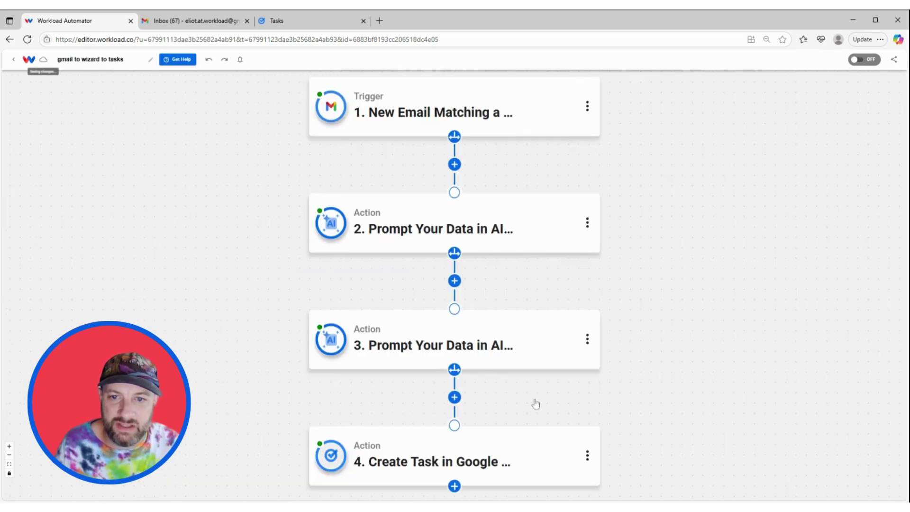
# Step: Check the test task in Google Tasks, and turn the workflow on in the Workload editor
pyautogui.click(316, 21)
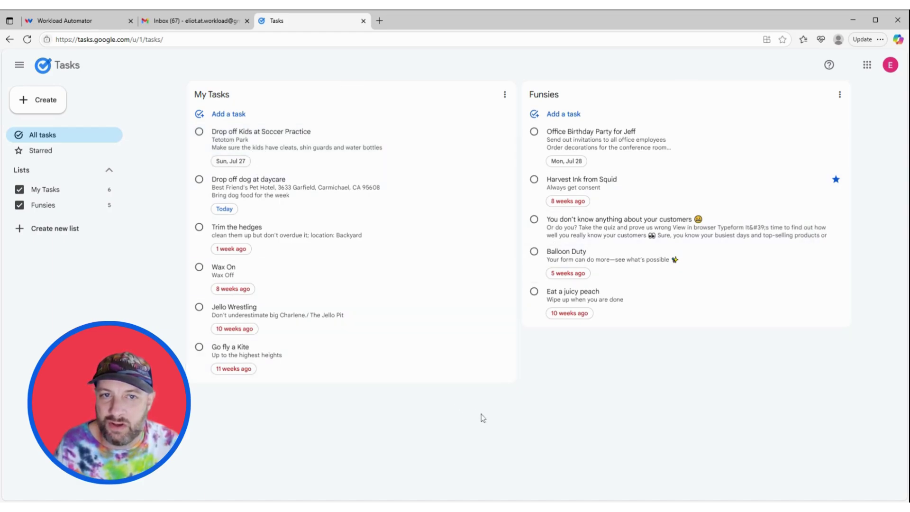
pyautogui.click(77, 22)
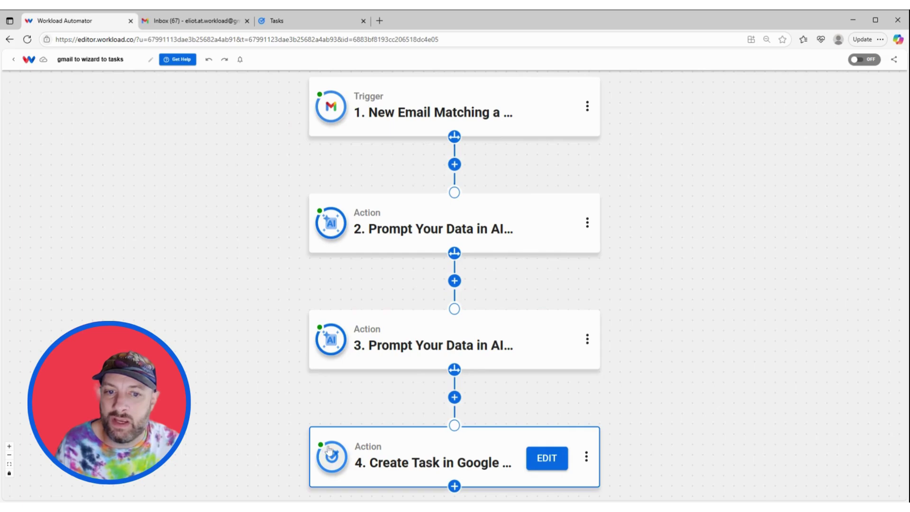
pyautogui.click(866, 62)
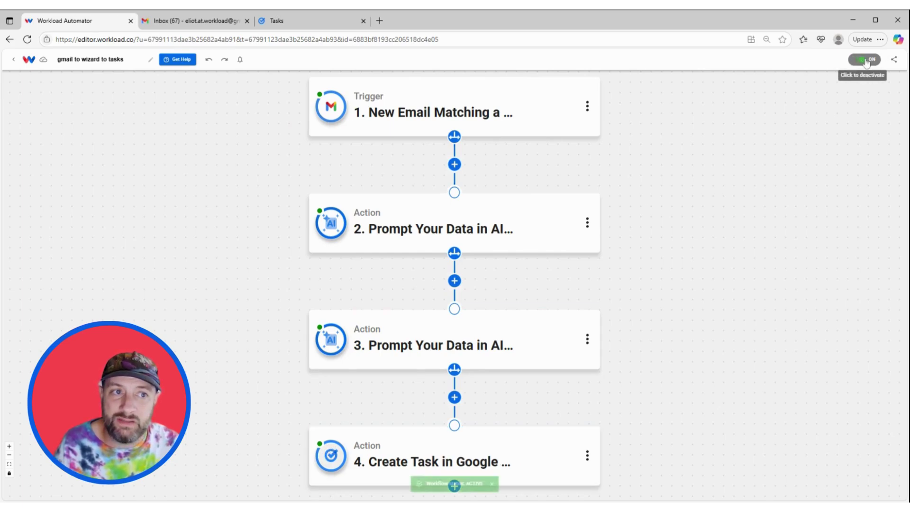